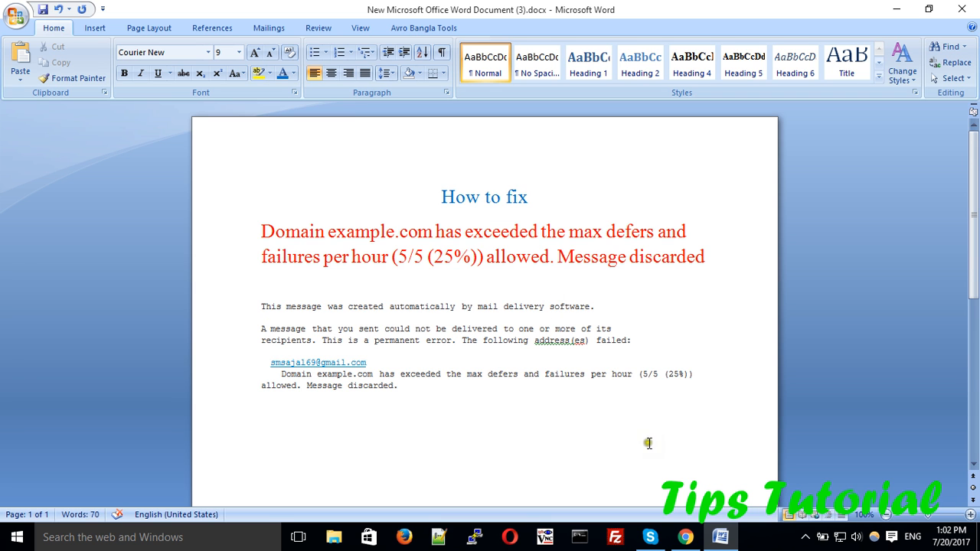
Switch to Chrome, open pacific-bd.com/whm in a new tab and log in to WHM with the saved credentials
{"action": "left_click", "coordinate": [685, 536]}
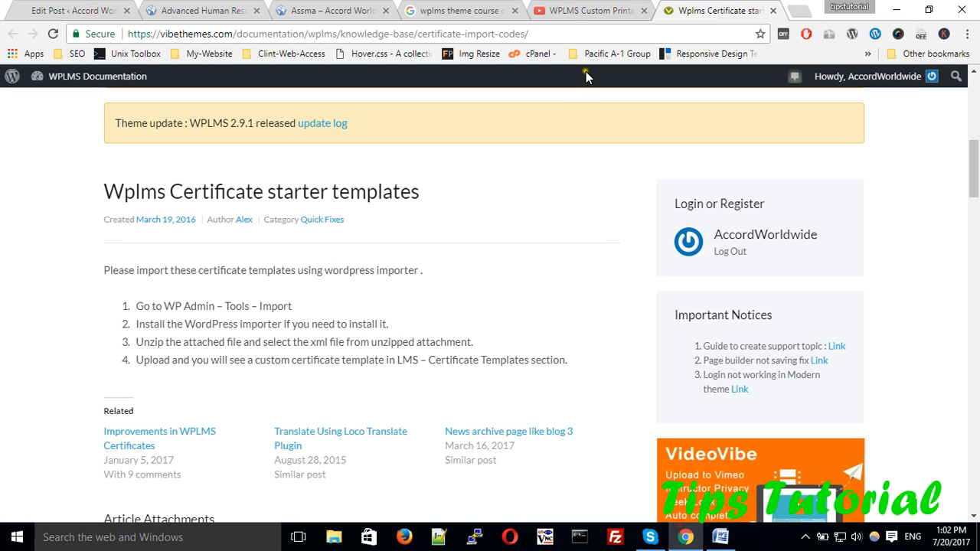
{"action": "left_click", "coordinate": [805, 12]}
{"action": "type", "text": "pacific-bd.com"}
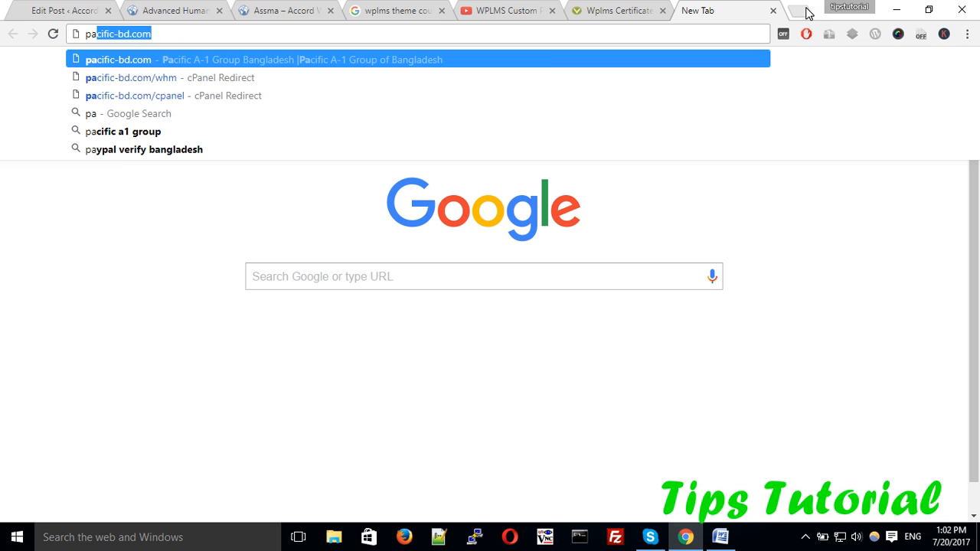
{"action": "left_click", "coordinate": [398, 80]}
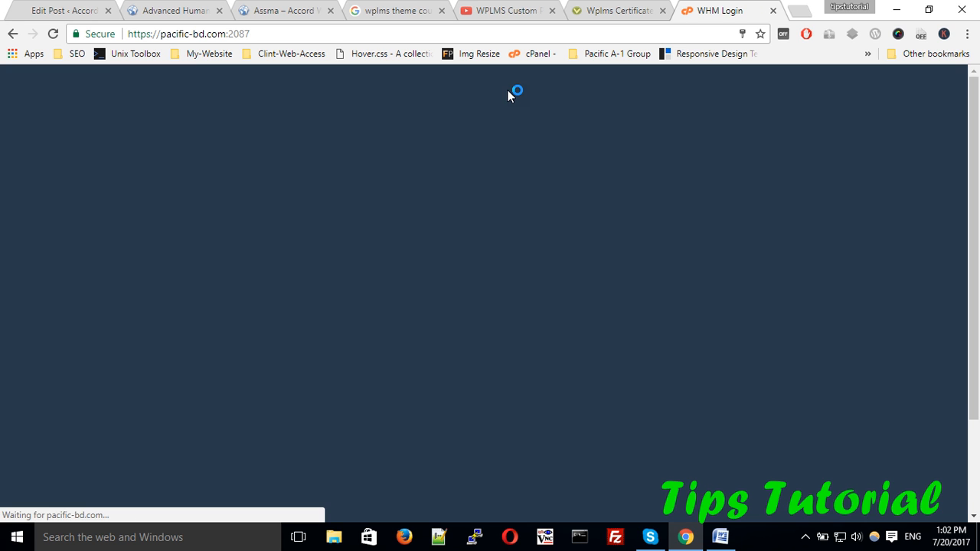
{"action": "left_click", "coordinate": [440, 369]}
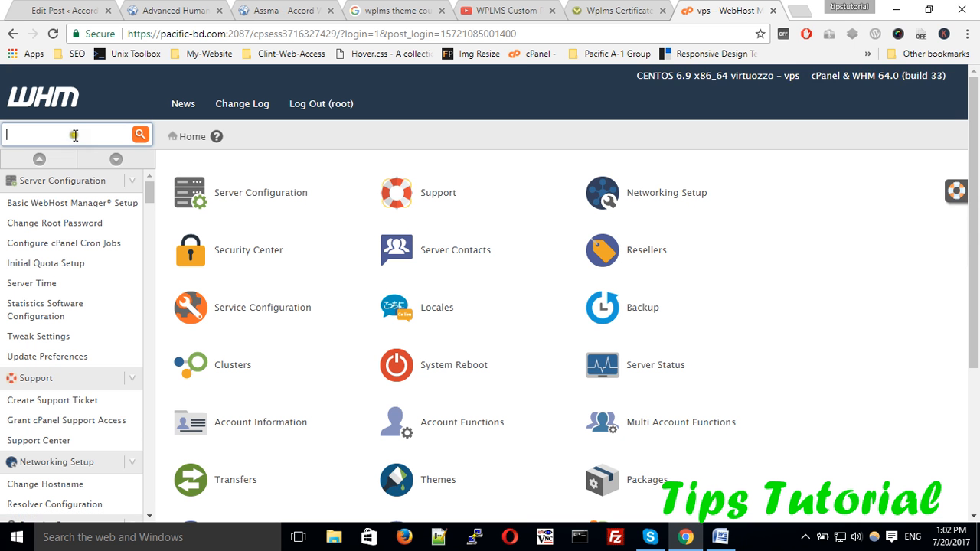
Search WHM for "exim", view the Mail options of the Exim Configuration Manager and return to the WHM home page
{"action": "type", "text": "exim"}
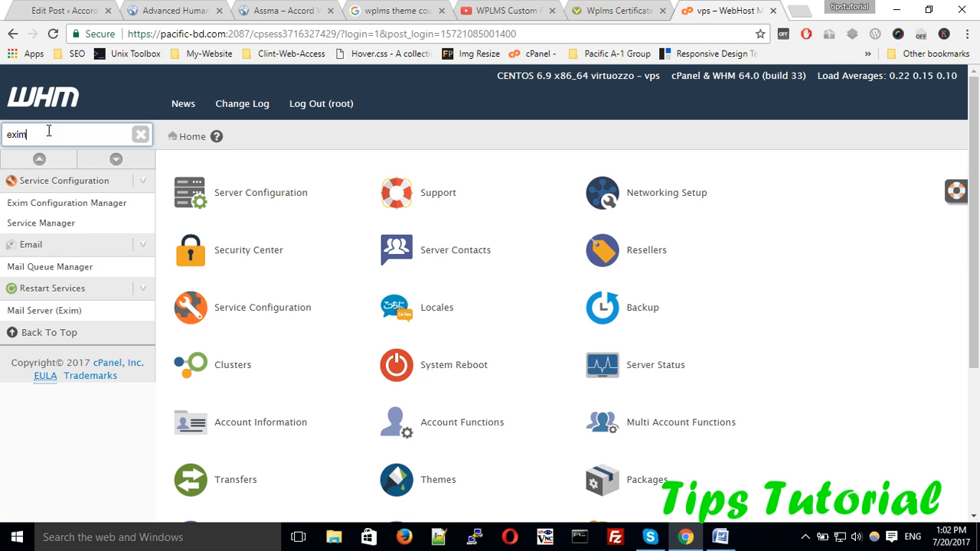
{"action": "left_click", "coordinate": [62, 203]}
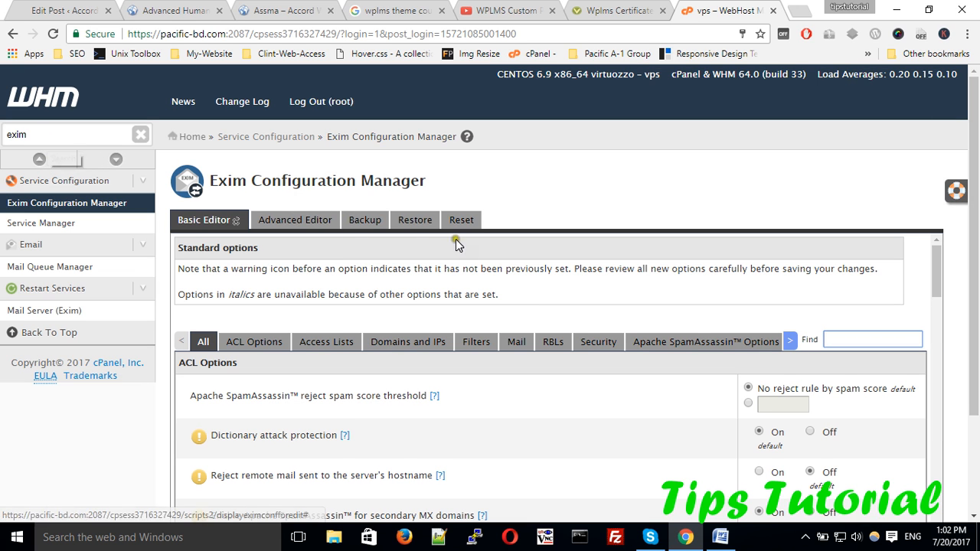
{"action": "left_click", "coordinate": [517, 345]}
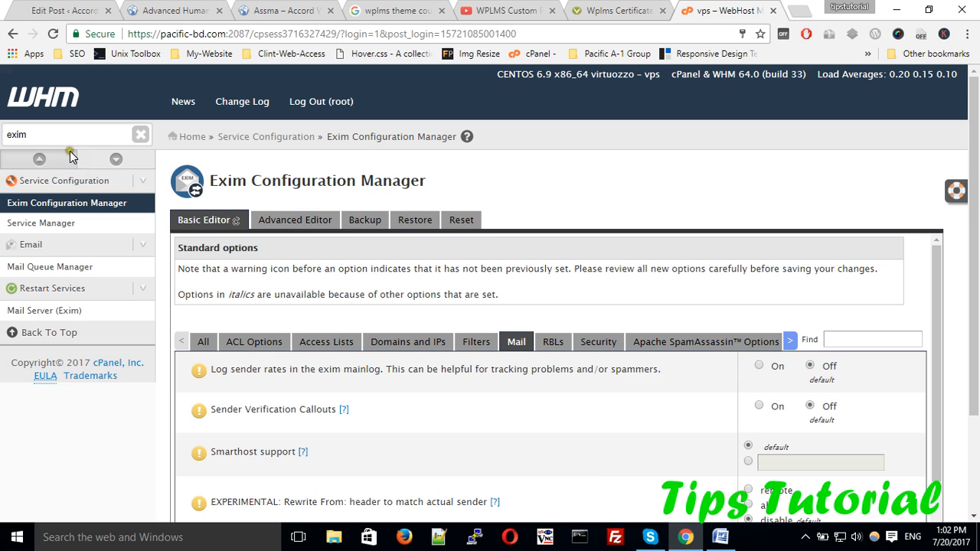
{"action": "left_click", "coordinate": [91, 135]}
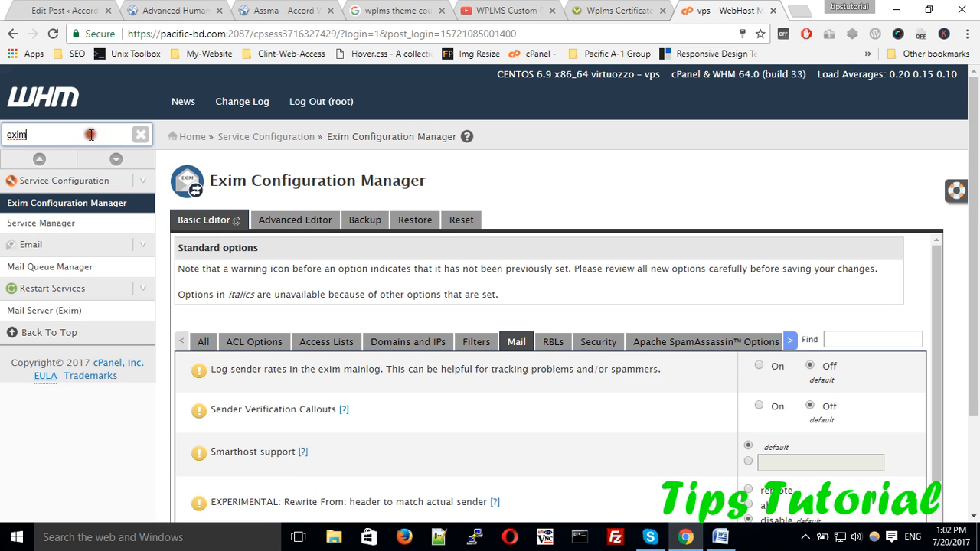
{"action": "left_click", "coordinate": [186, 140]}
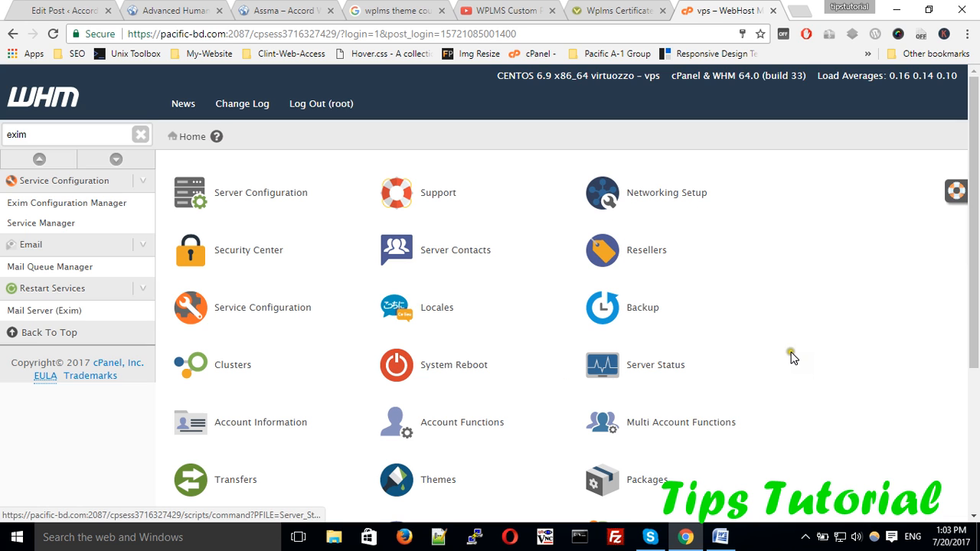
{"action": "scroll", "coordinate": [791, 356], "scroll_direction": "down", "scroll_amount": 1}
{"action": "left_click", "coordinate": [806, 537]}
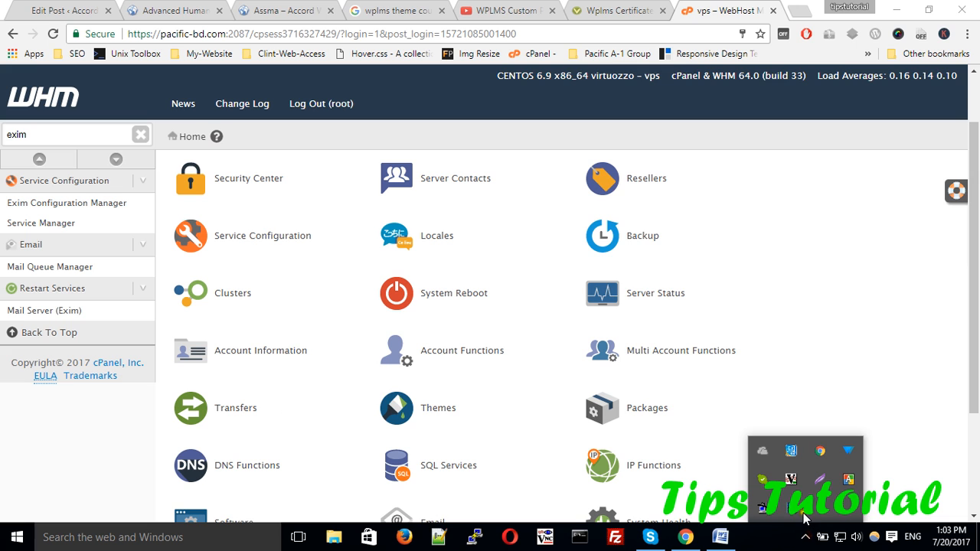
{"action": "right_click", "coordinate": [805, 492]}
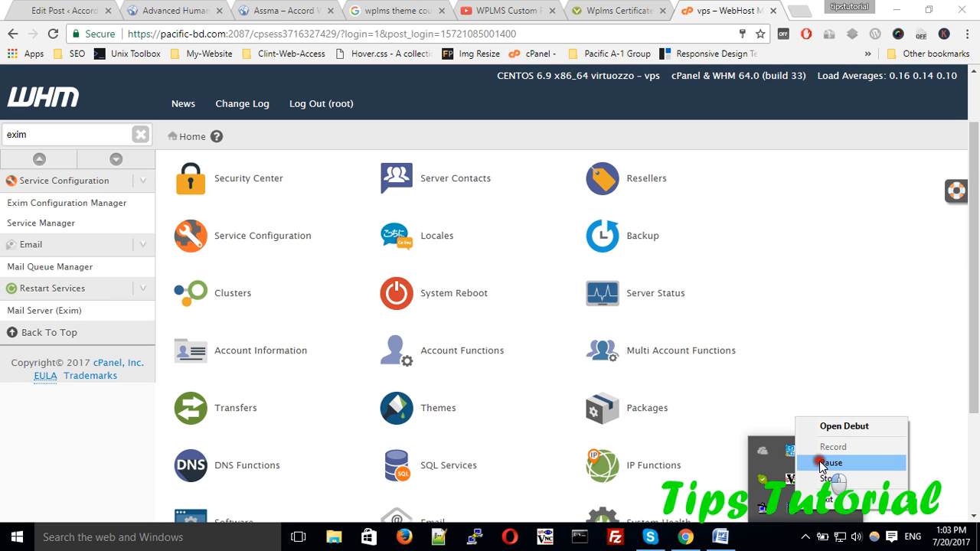
{"action": "left_click", "coordinate": [830, 463]}
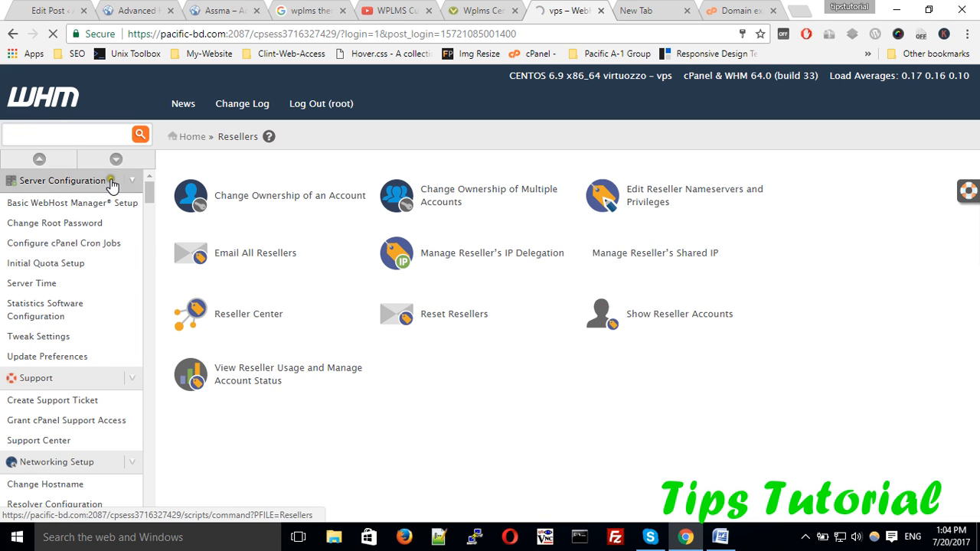
Search WHM for "twe" and examine the maximum hourly emails per domain setting in the Mail section of Tweak Settings
{"action": "left_click", "coordinate": [70, 135]}
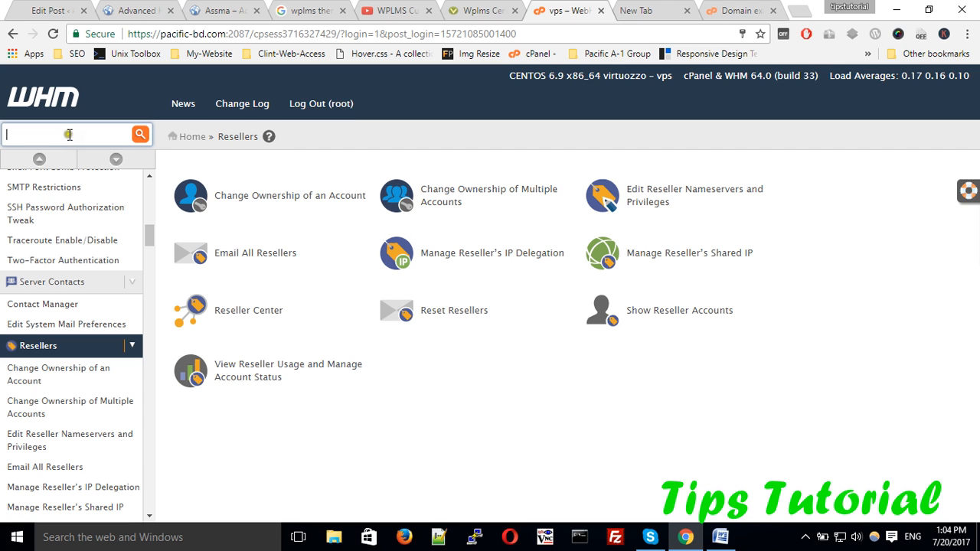
{"action": "type", "text": "twe"}
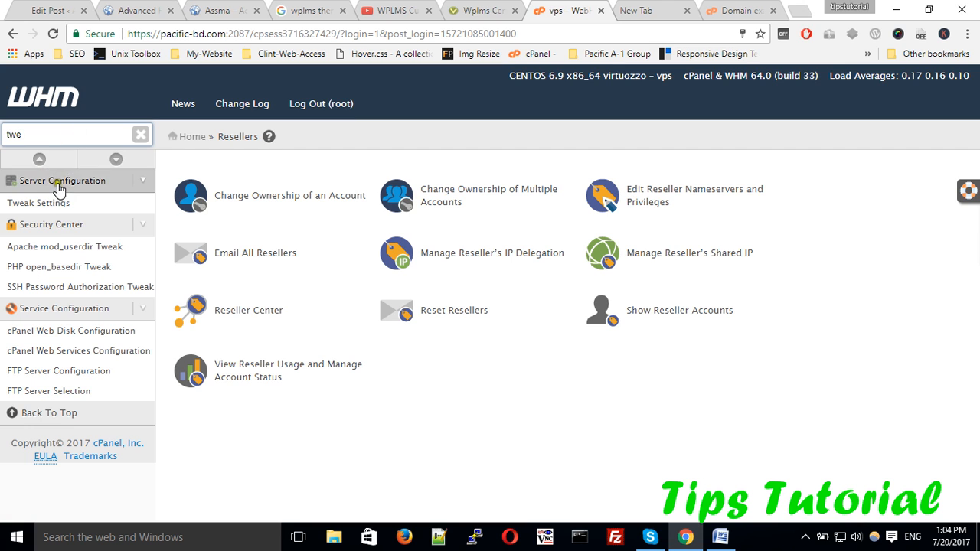
{"action": "left_click", "coordinate": [46, 203]}
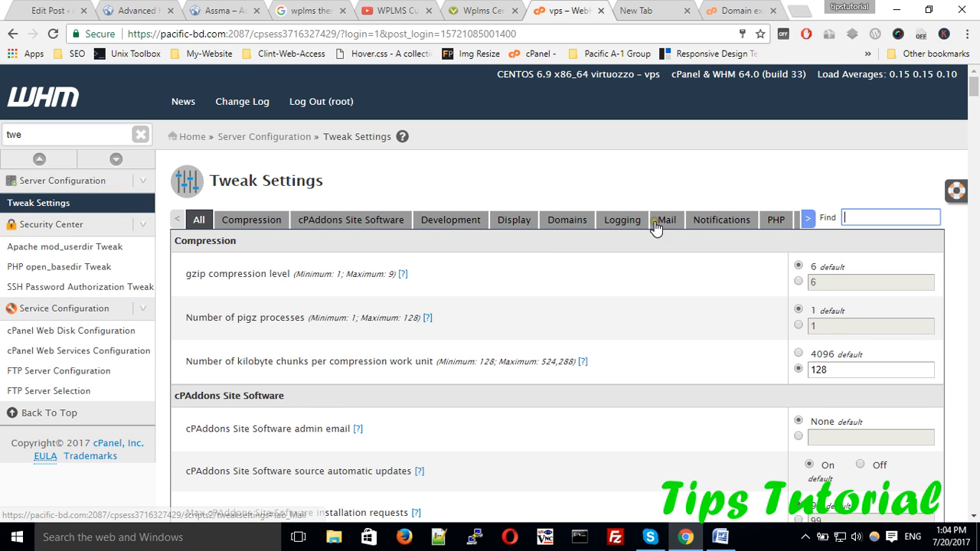
{"action": "left_click", "coordinate": [658, 222]}
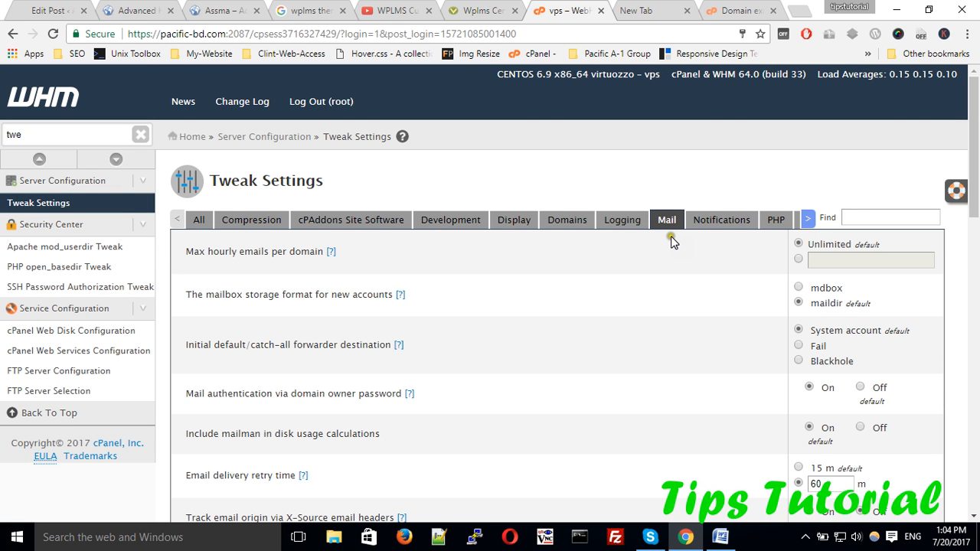
{"action": "left_click", "coordinate": [184, 253]}
{"action": "left_click_drag", "start_coordinate": [184, 255], "coordinate": [294, 254]}
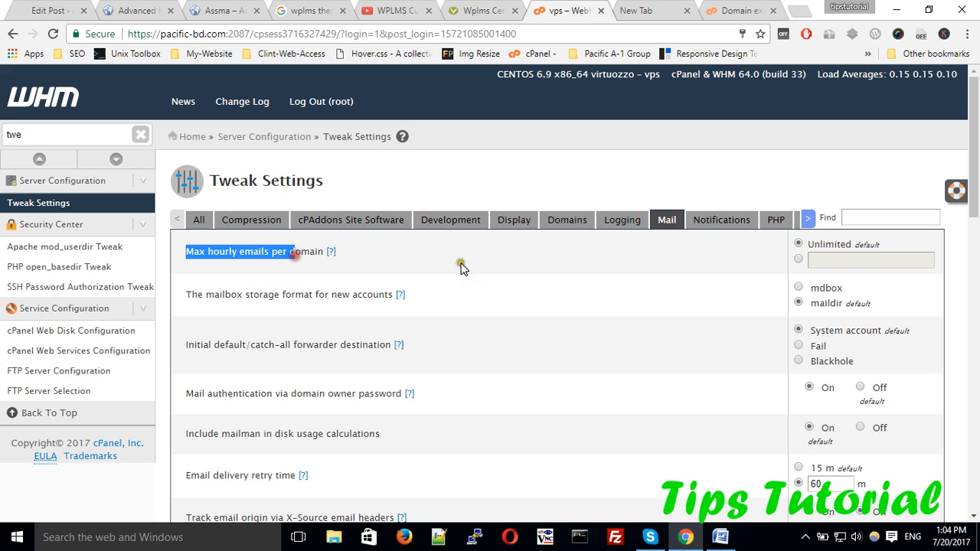
{"action": "left_click", "coordinate": [422, 260]}
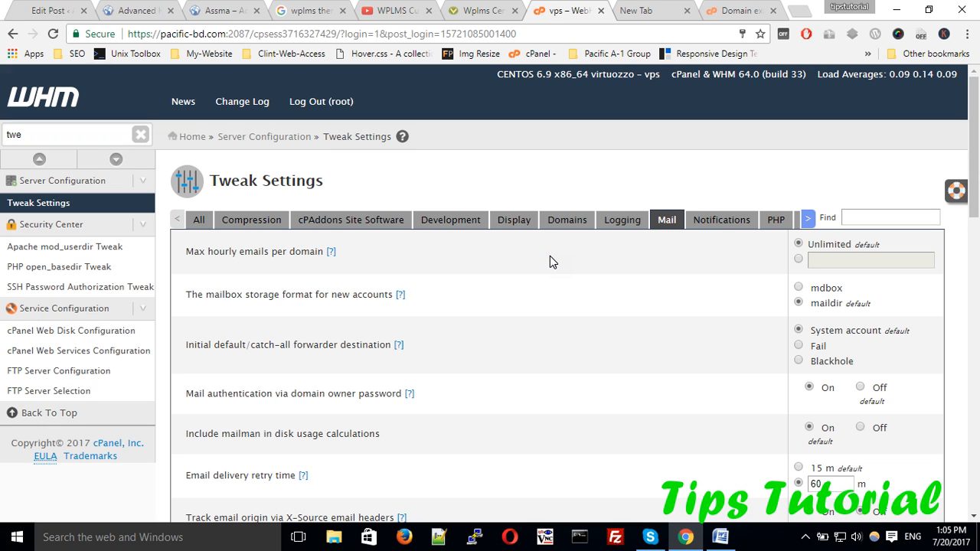
Review the max defers and failures error text in the Word document and minimize the open windows to reach the desktop
{"action": "left_click", "coordinate": [720, 536]}
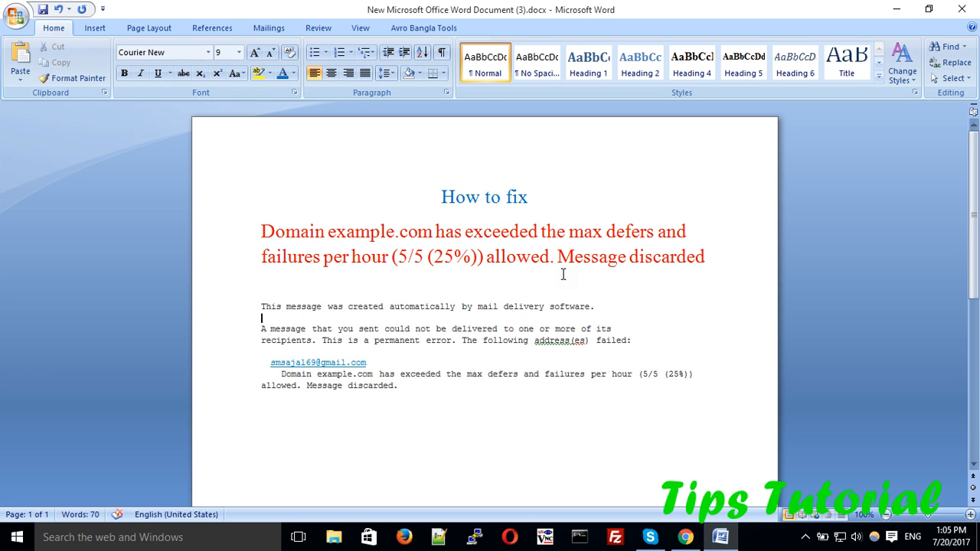
{"action": "left_click", "coordinate": [896, 9]}
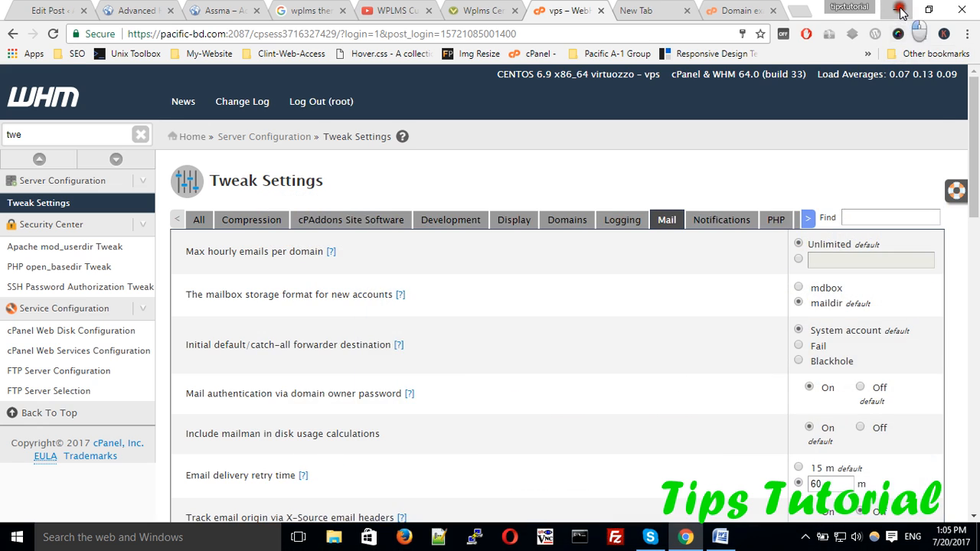
{"action": "left_click", "coordinate": [899, 9]}
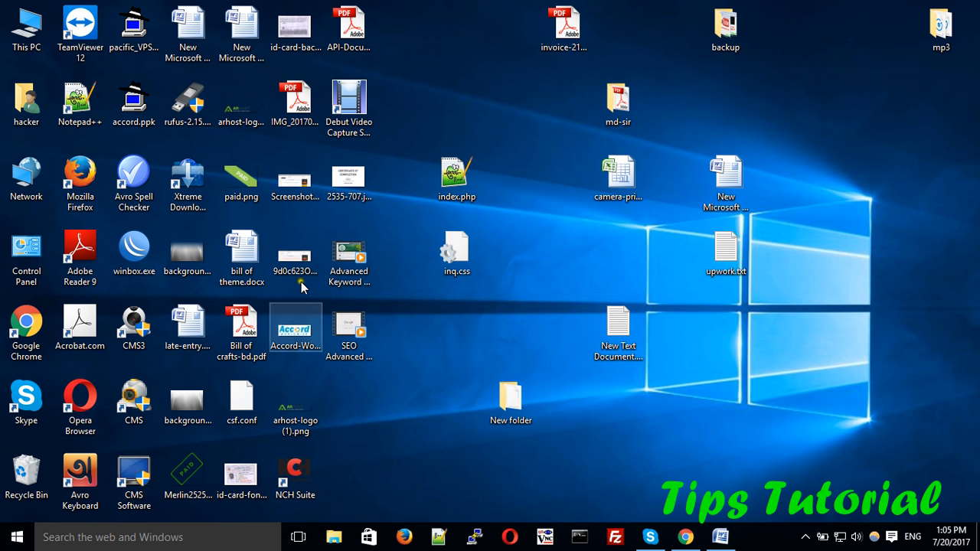
Launch PuTTY, connect with the saved pacific_VPS session and log in as root
{"action": "left_click", "coordinate": [474, 536]}
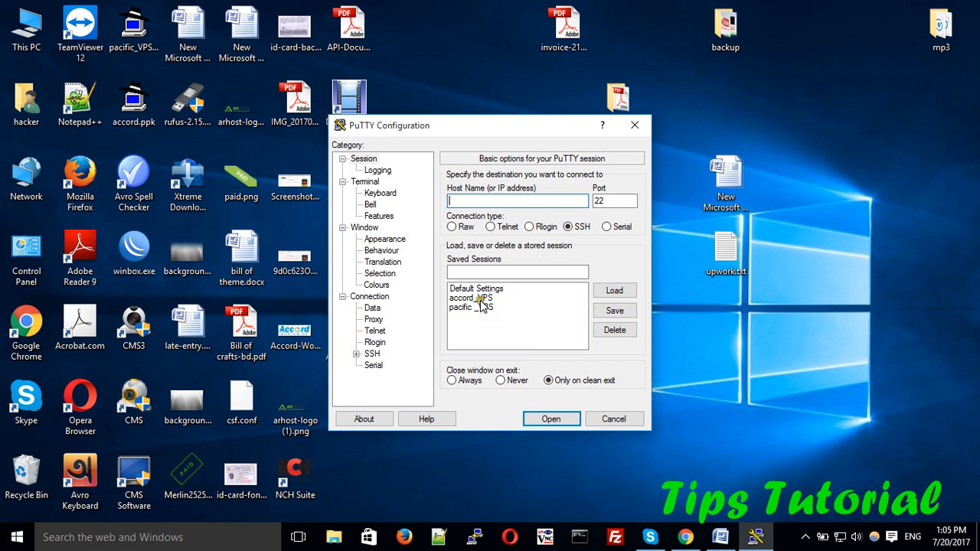
{"action": "double_click", "coordinate": [474, 307]}
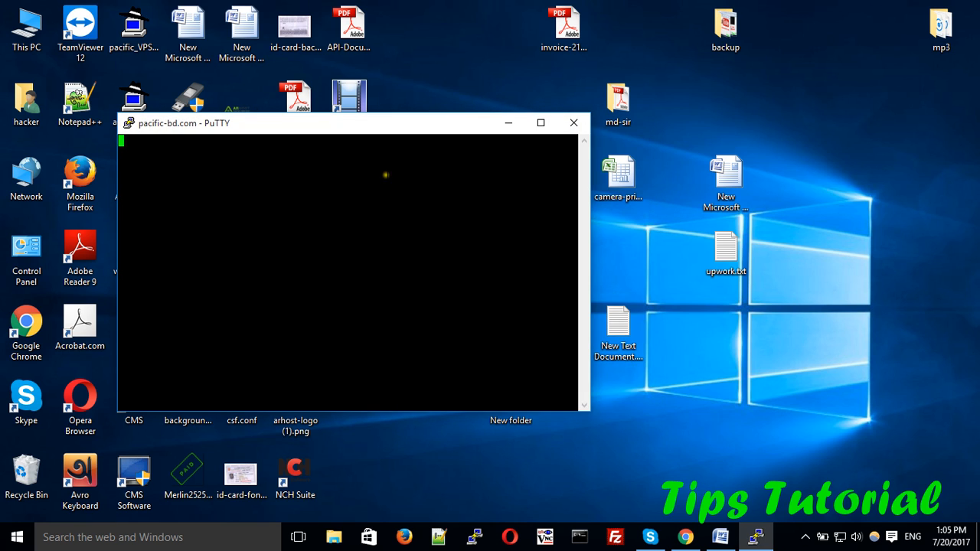
{"action": "type", "text": "root"}
{"action": "key", "text": "Return"}
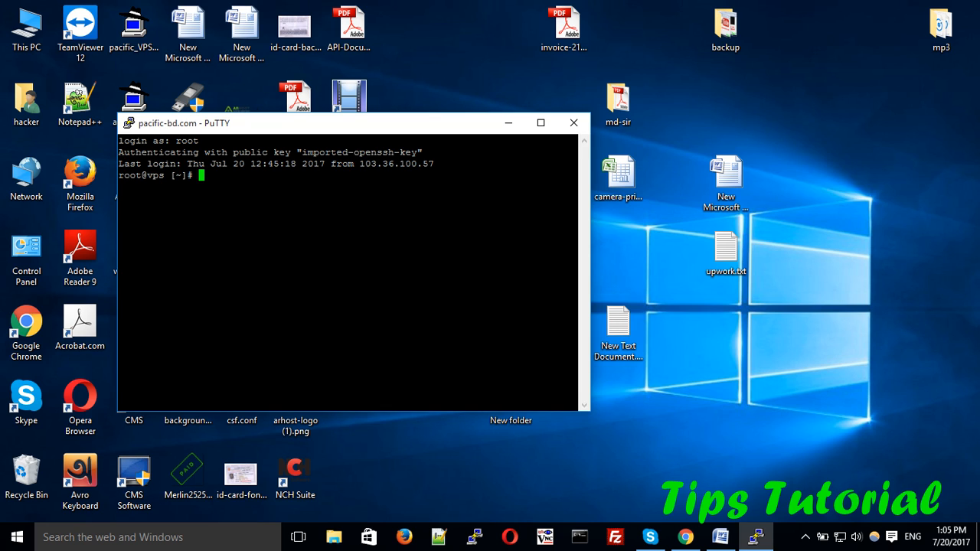
Restart the mail service with the command "service exim restart" and maximize the terminal window
{"action": "type", "text": "service exim restart"}
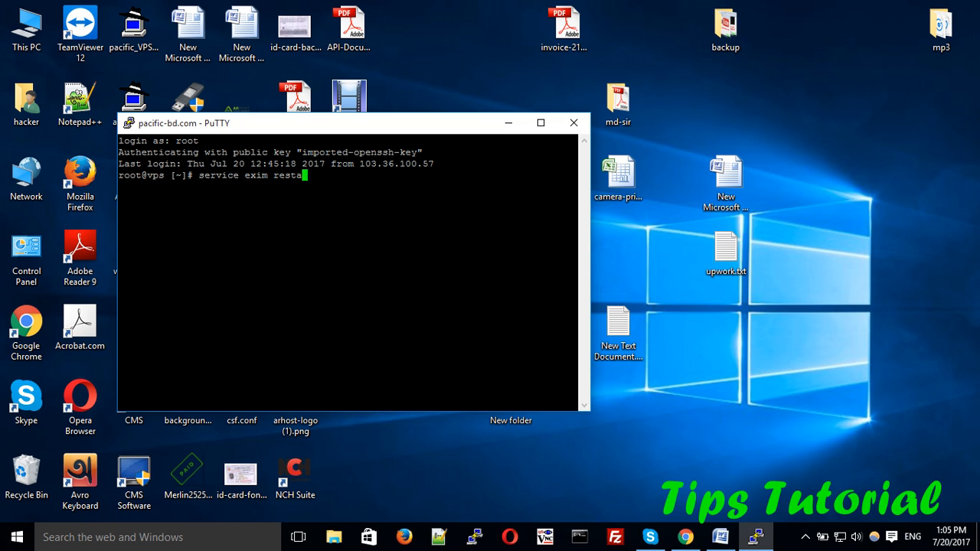
{"action": "key", "text": "Return"}
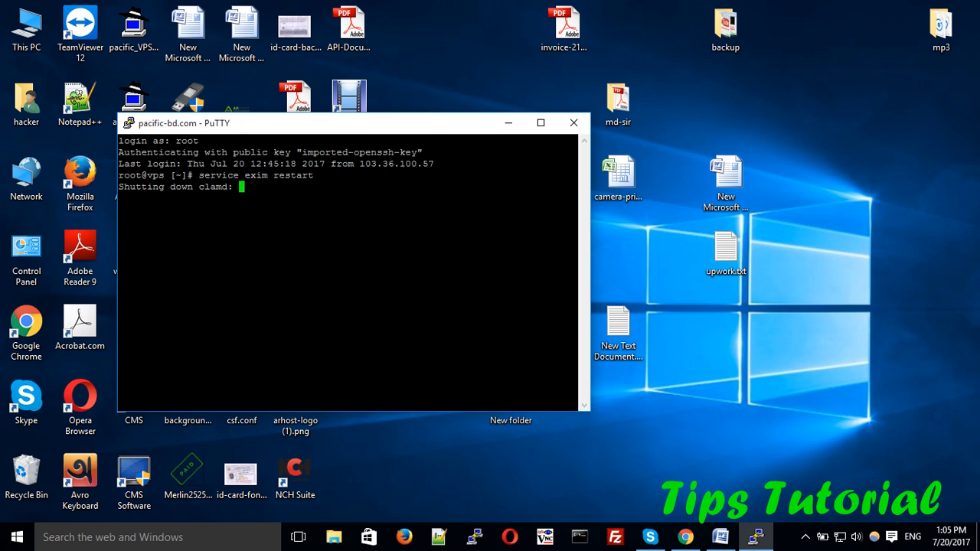
{"action": "left_click", "coordinate": [529, 128]}
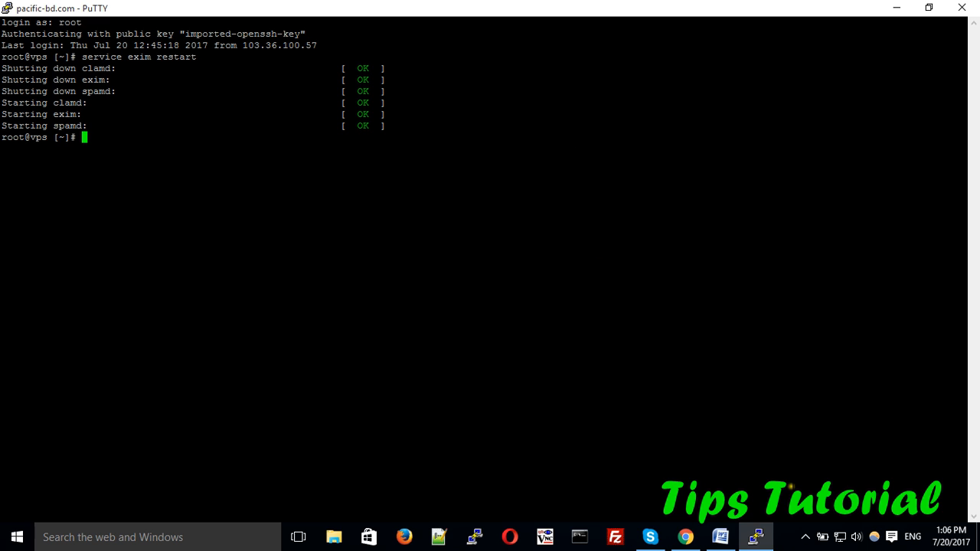
{"action": "left_click", "coordinate": [806, 537]}
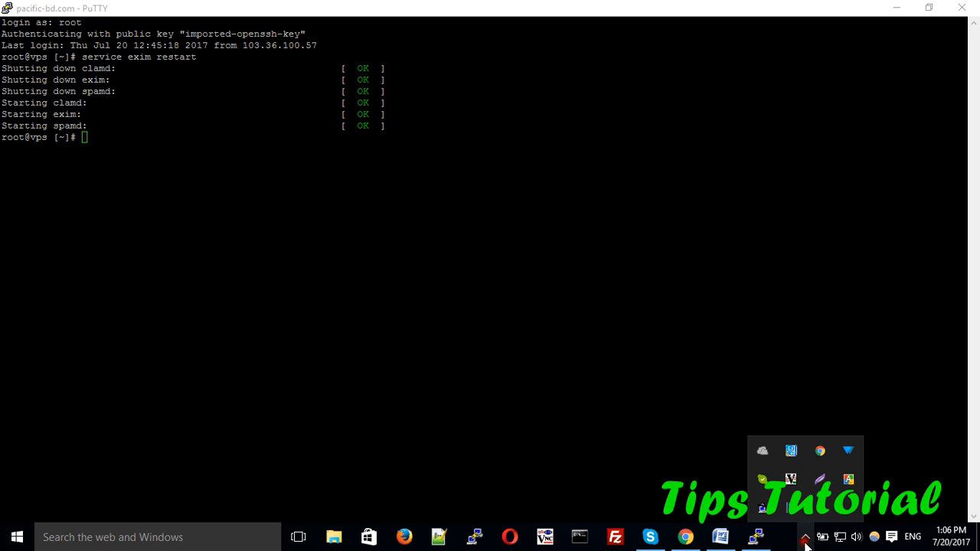